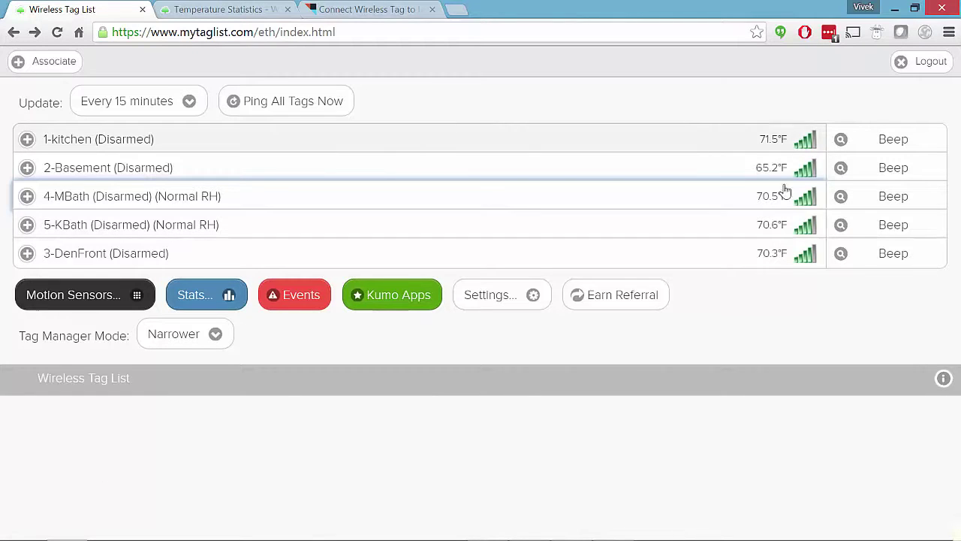
# - Expand the 4-MBath tag, examine its temperature and humidity chart, and close the chart
pyautogui.click(26, 196)
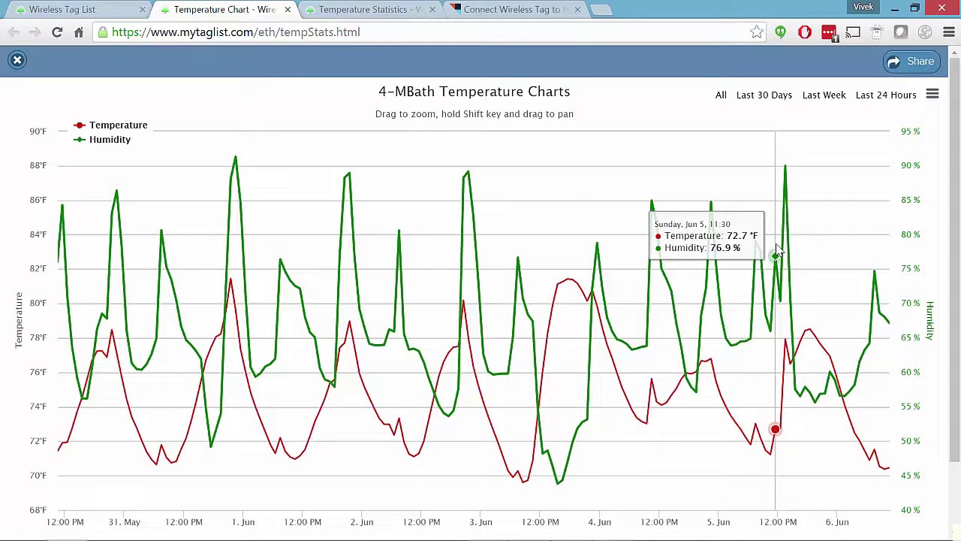
pyautogui.click(16, 62)
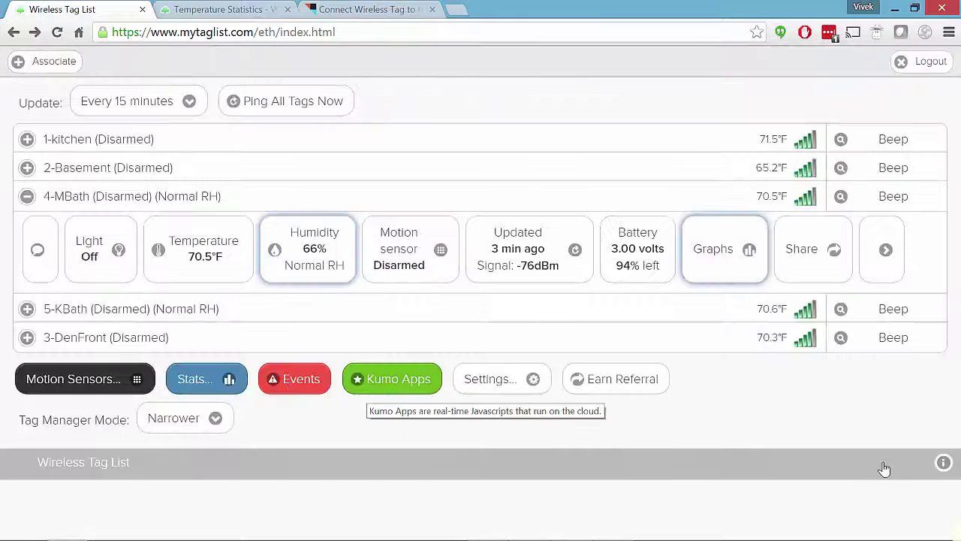
# - Expand the 5-KBath tag and open its custom URL calling settings at the moisture level events
pyautogui.click(27, 308)
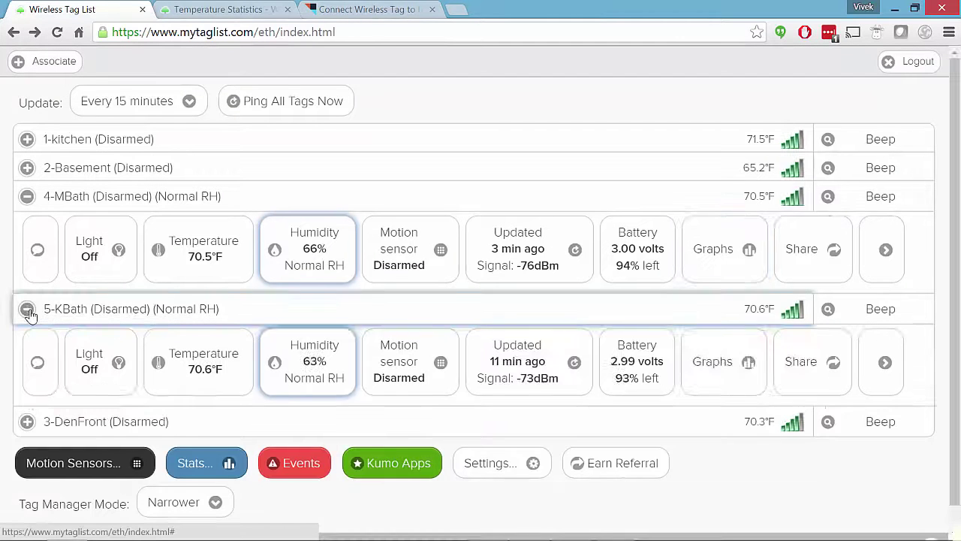
pyautogui.click(885, 378)
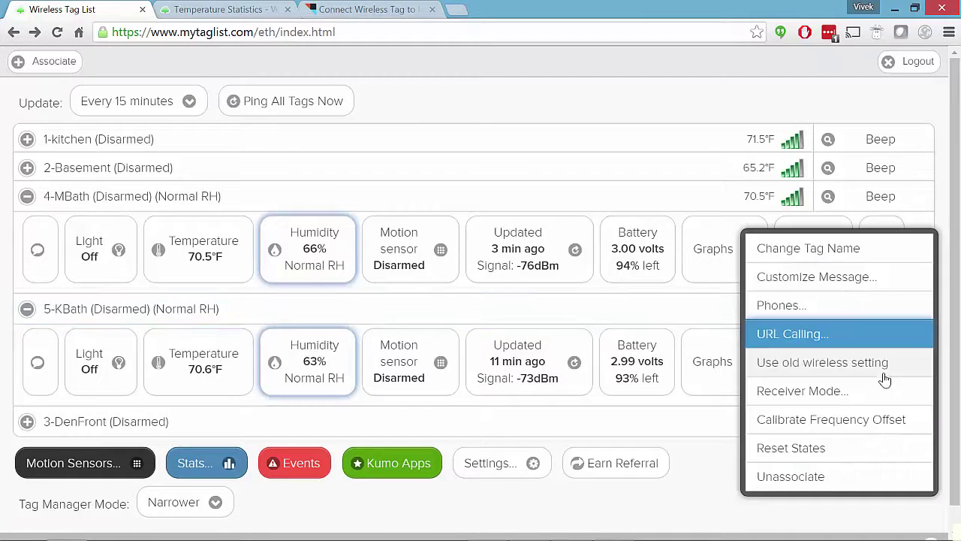
pyautogui.click(857, 333)
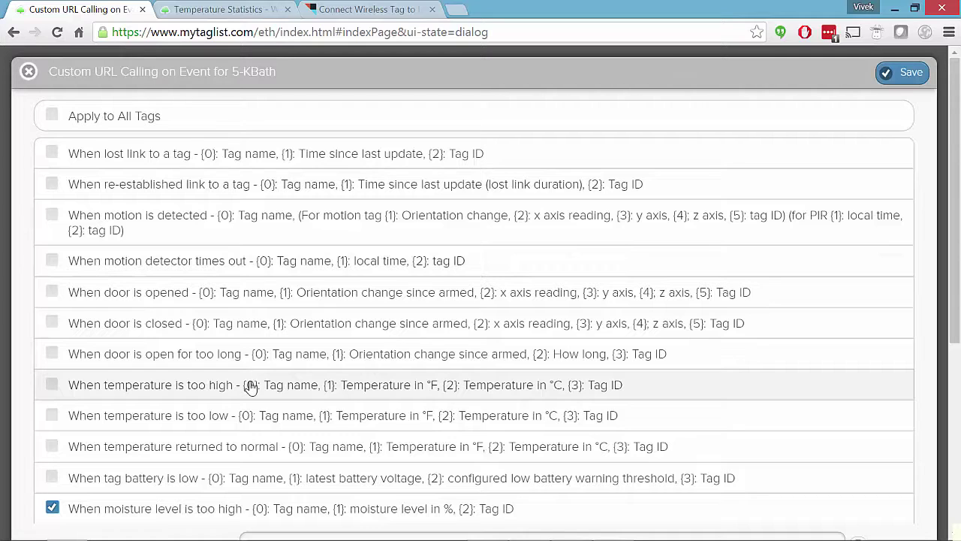
pyautogui.scroll(-3, 251, 387)
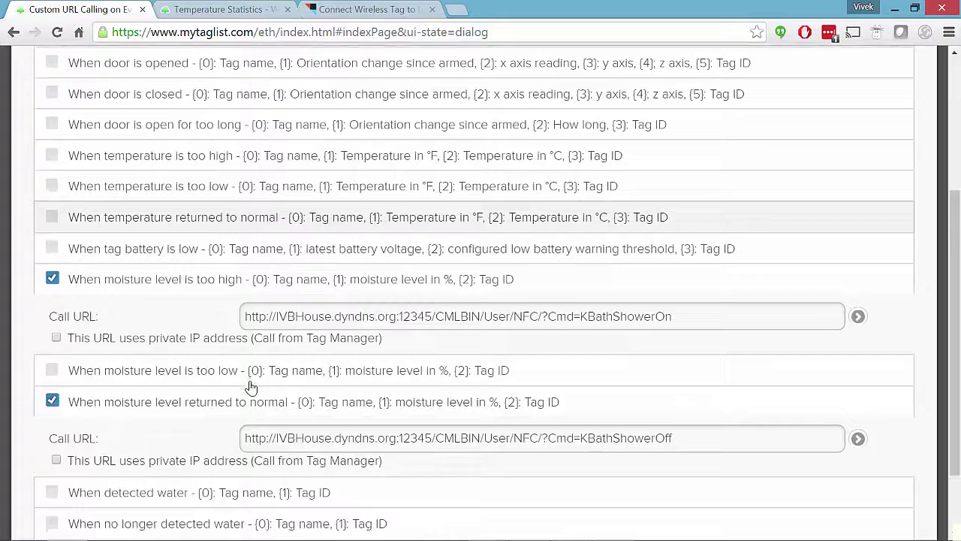
pyautogui.scroll(-1, 251, 387)
# - Highlight the host with port and the KBathShowerOn command in the URL called when moisture level is too high
pyautogui.click(369, 244)
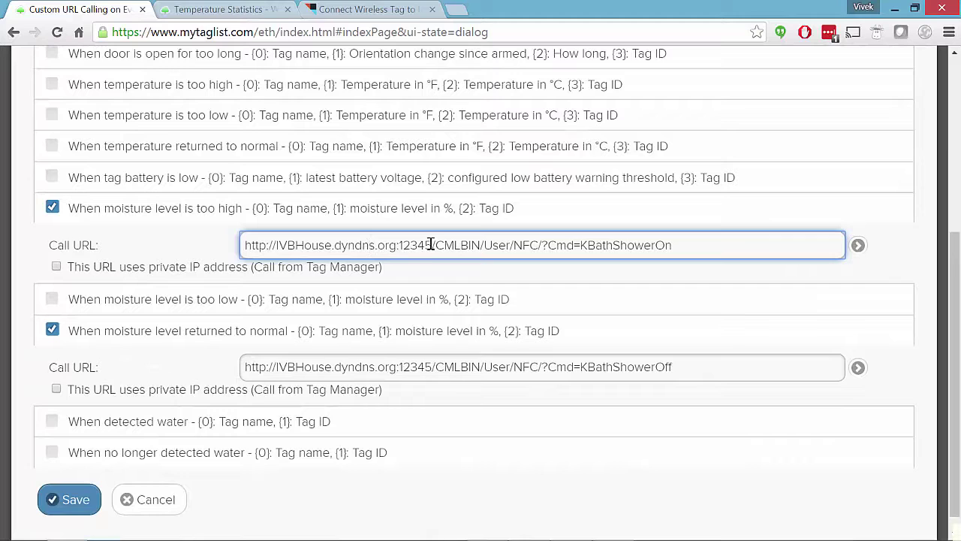
pyautogui.moveTo(431, 245); pyautogui.dragTo(277, 243)
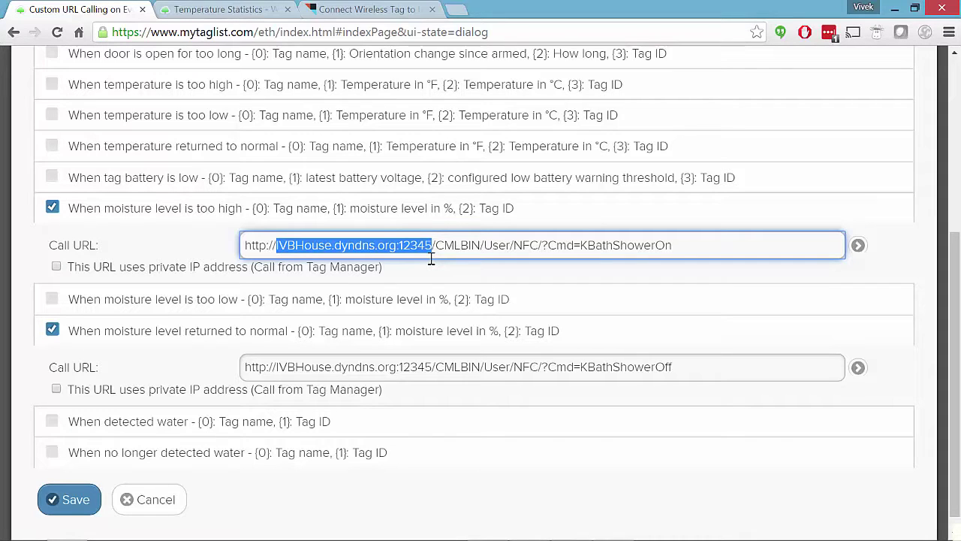
pyautogui.click(652, 249)
pyautogui.moveTo(681, 246); pyautogui.dragTo(585, 240)
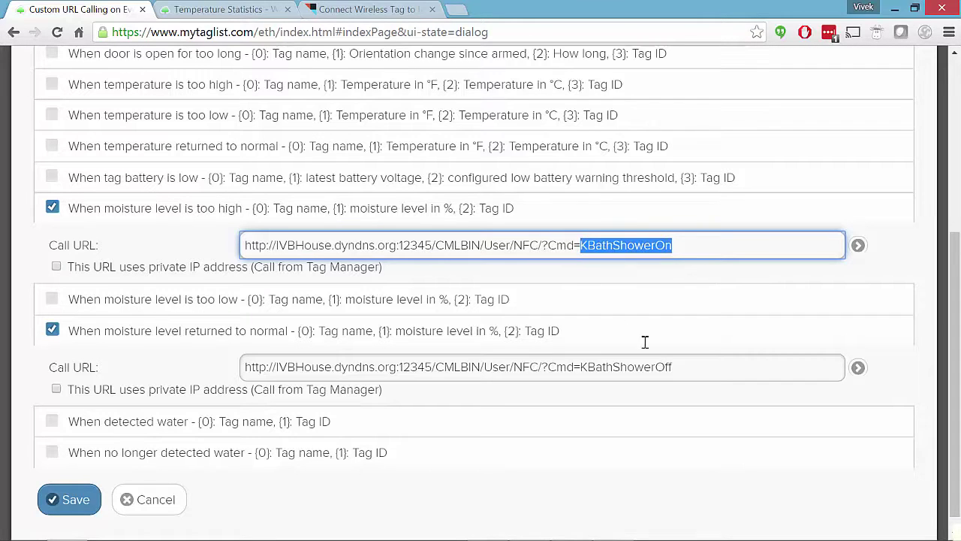
# - Highlight the command in the URL for moisture level returned to normal, and close the URL calling settings without saving
pyautogui.click(682, 367)
pyautogui.moveTo(613, 377); pyautogui.dragTo(589, 365)
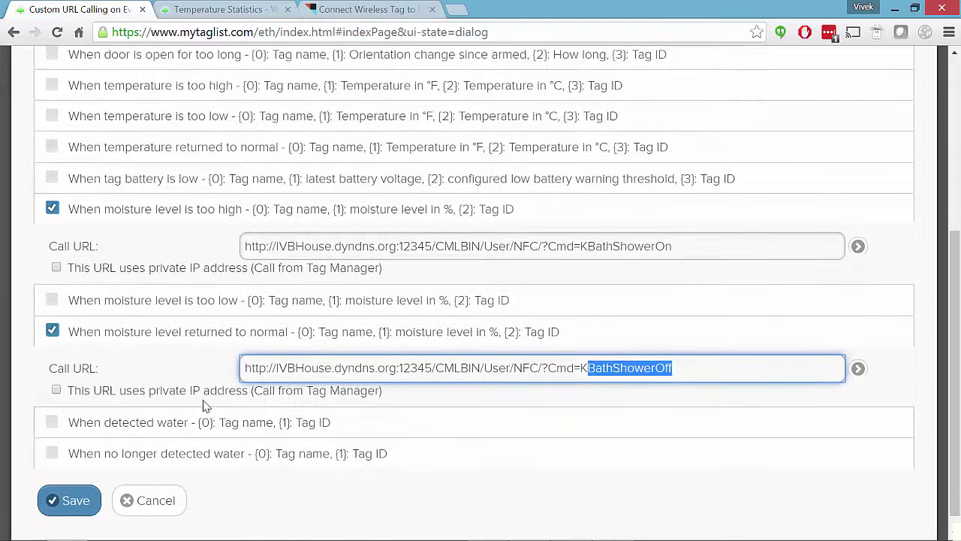
pyautogui.scroll(5, 205, 403)
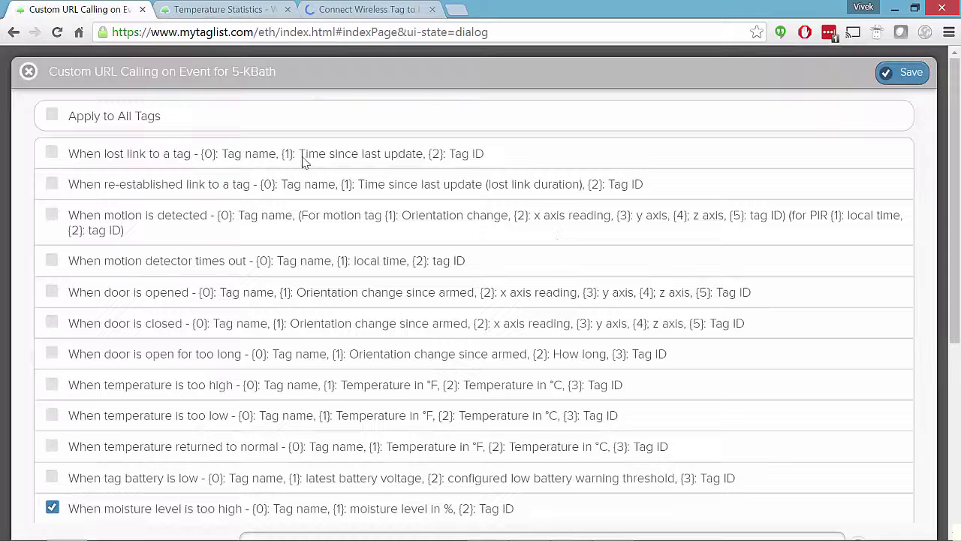
pyautogui.click(28, 72)
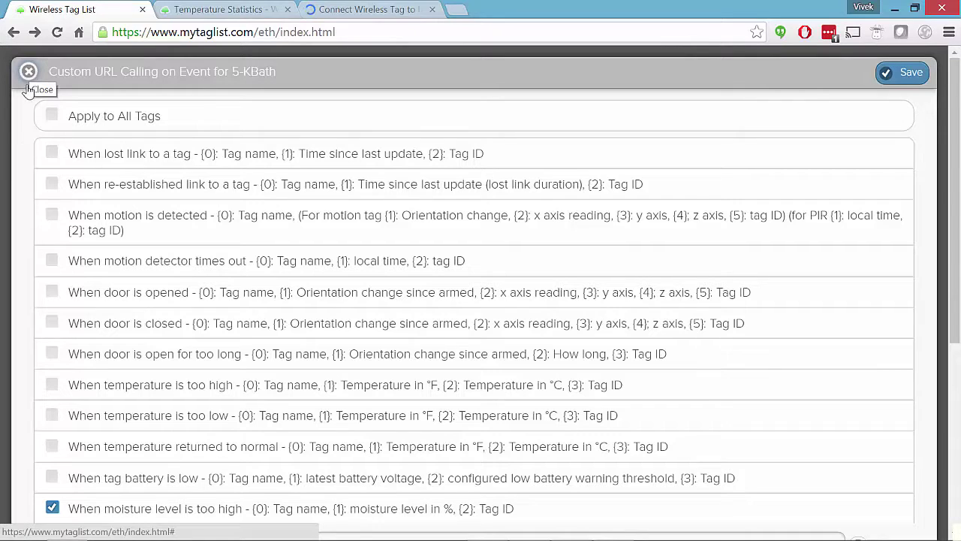
pyautogui.click(28, 72)
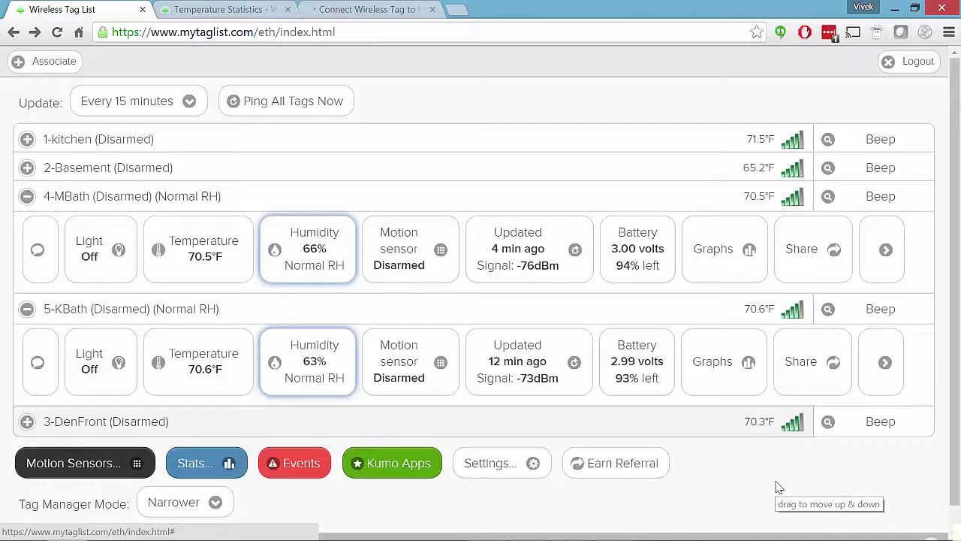
# - Open the temperature statistics chart for all tags, view its sharing links, and dismiss the sharing options
pyautogui.click(229, 464)
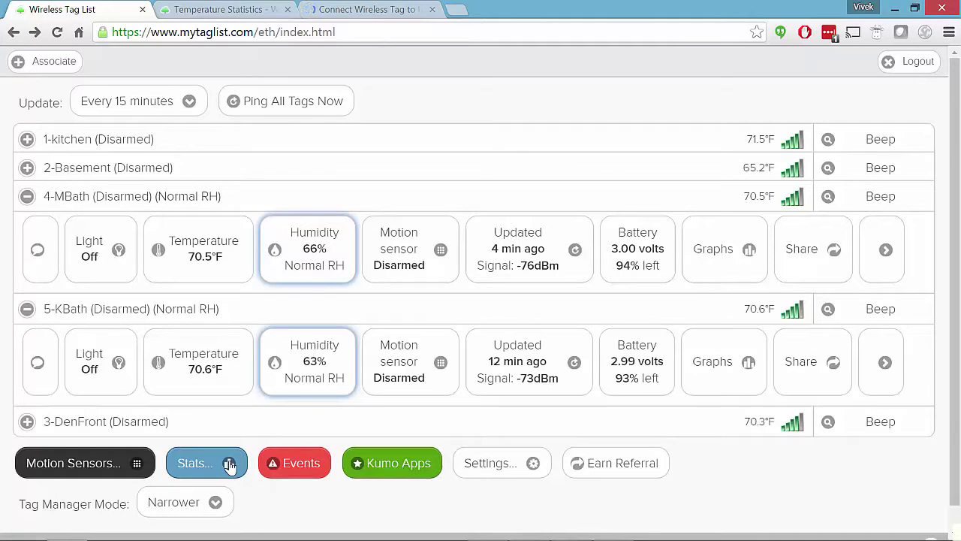
pyautogui.click(229, 465)
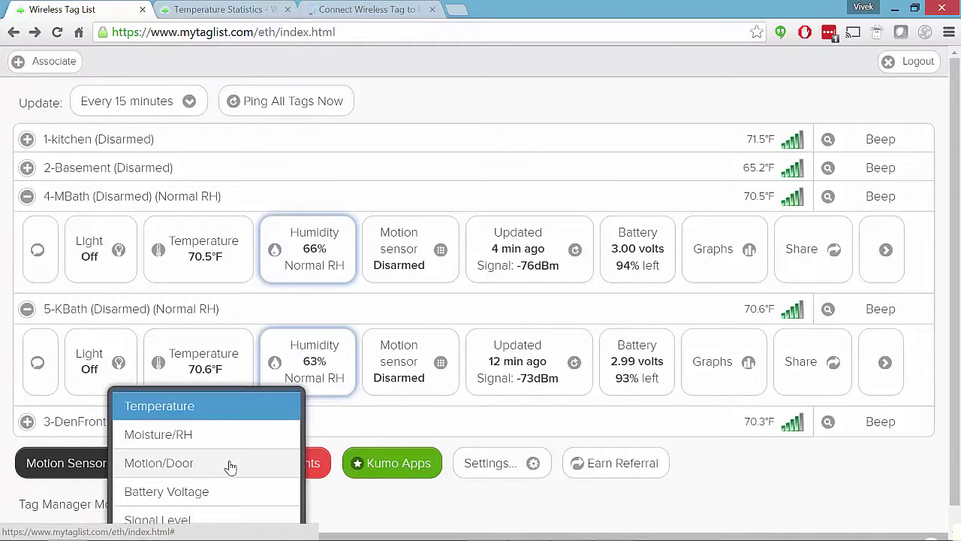
pyautogui.click(243, 406)
pyautogui.click(473, 386)
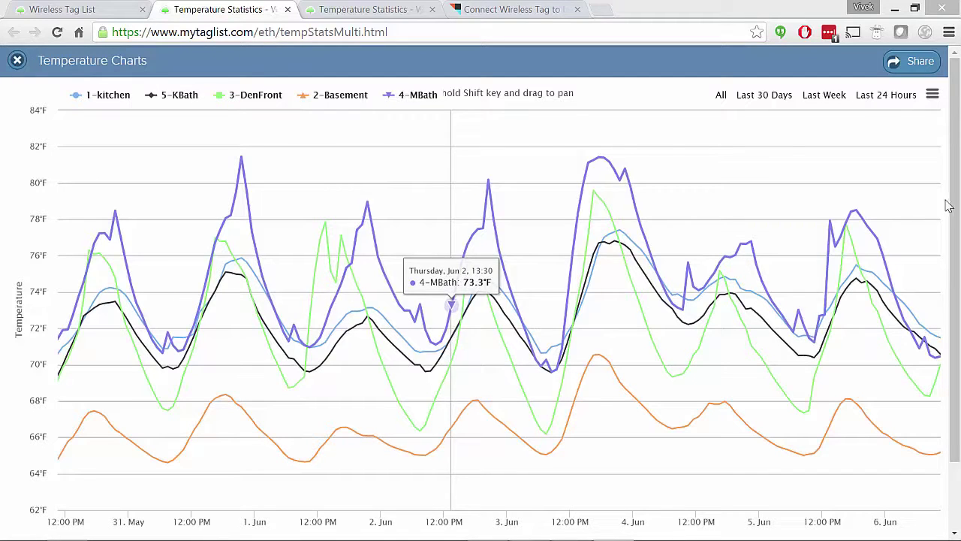
pyautogui.click(916, 63)
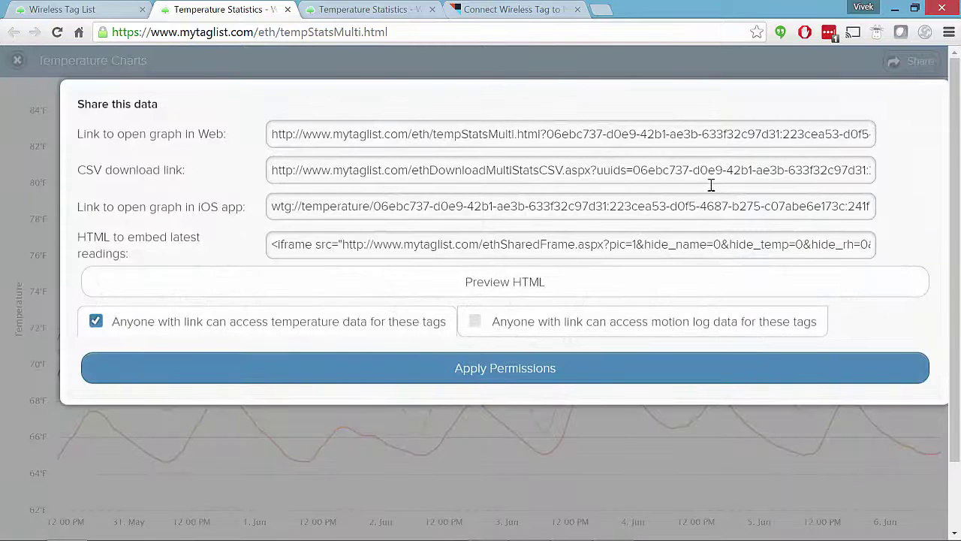
pyautogui.click(767, 63)
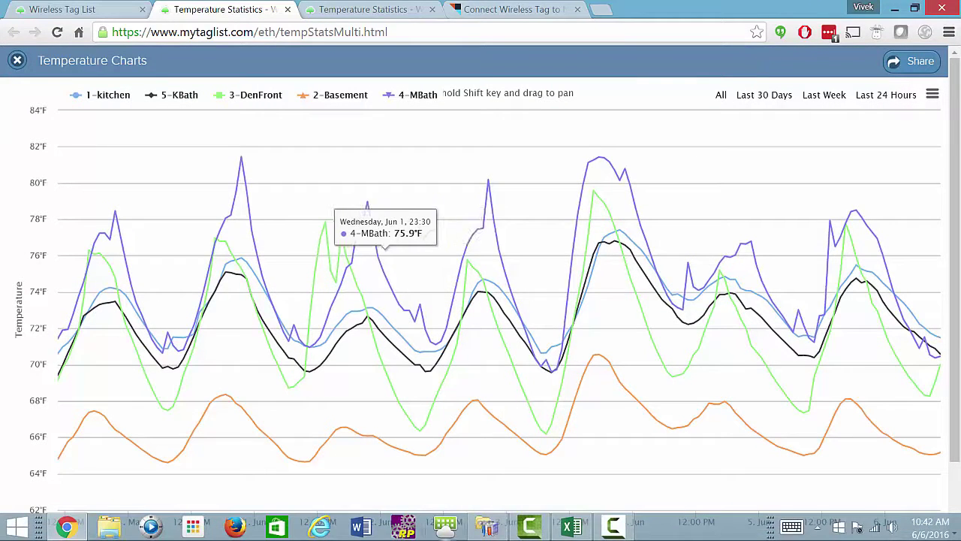
# - Switch to Excel and examine the logged tag temperatures in temperature(F)_Logs.csv
pyautogui.moveTo(572, 526)
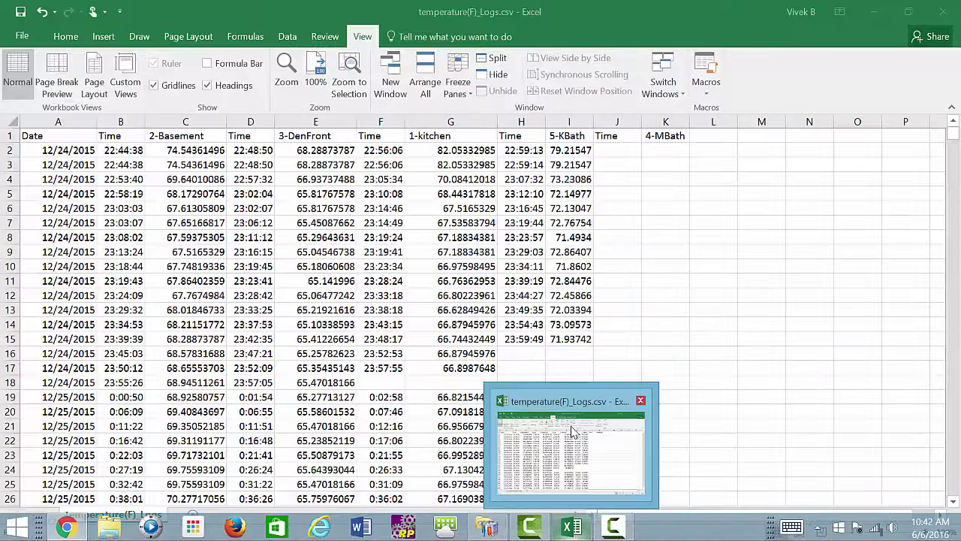
pyautogui.click(576, 492)
pyautogui.click(181, 201)
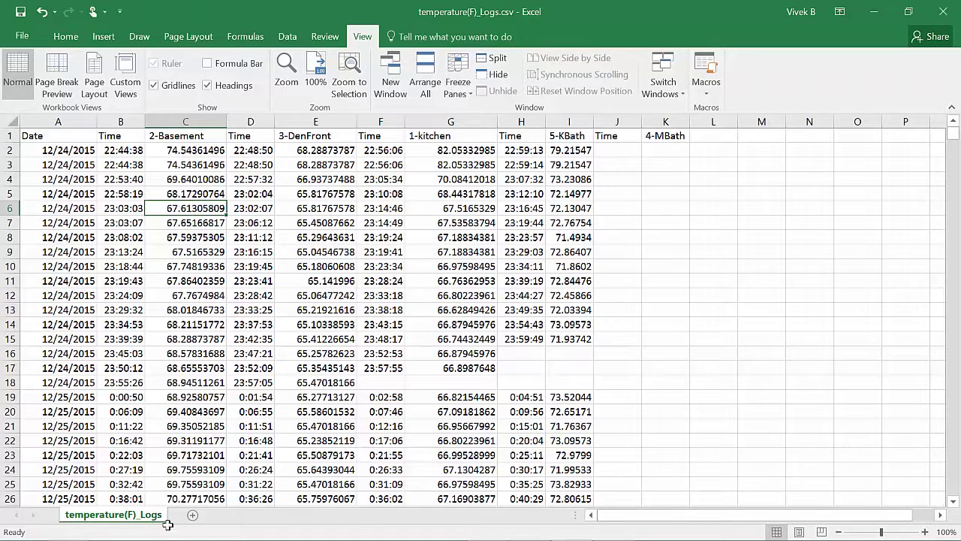
# - Return to the wireless tag list in Chrome and review the humidity sensor options and normal range for 5-KBath
pyautogui.moveTo(168, 536)
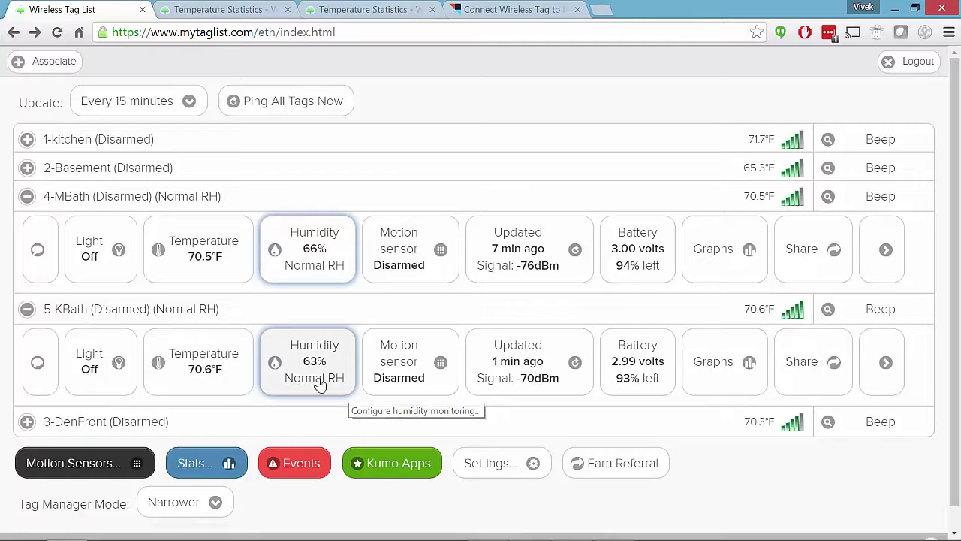
pyautogui.click(319, 383)
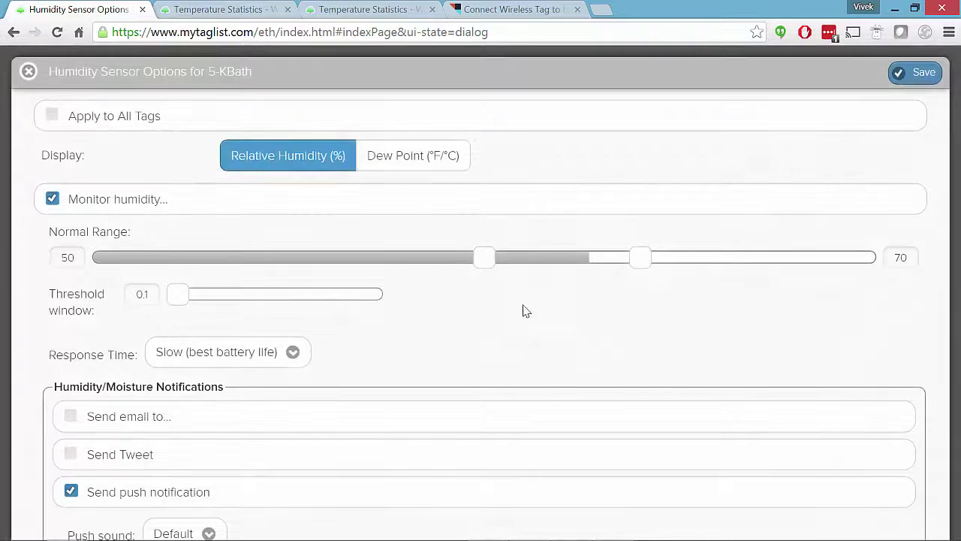
pyautogui.moveTo(479, 257)
pyautogui.mouseDown()
pyautogui.moveTo(506, 261)
pyautogui.moveTo(478, 264)
pyautogui.mouseUp()
pyautogui.click(483, 258)
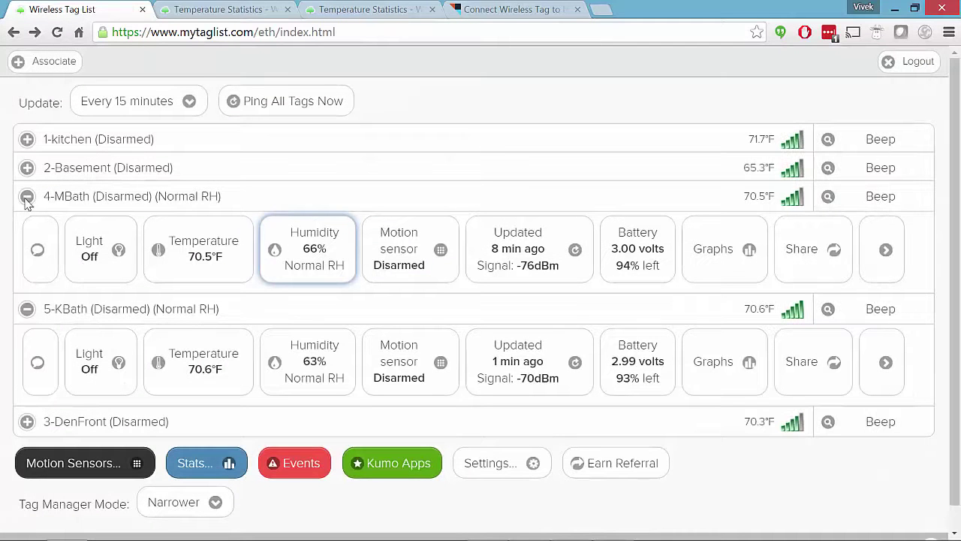
# - Collapse the details of the 4-MBath and 5-KBath tags in the tag list
pyautogui.click(26, 196)
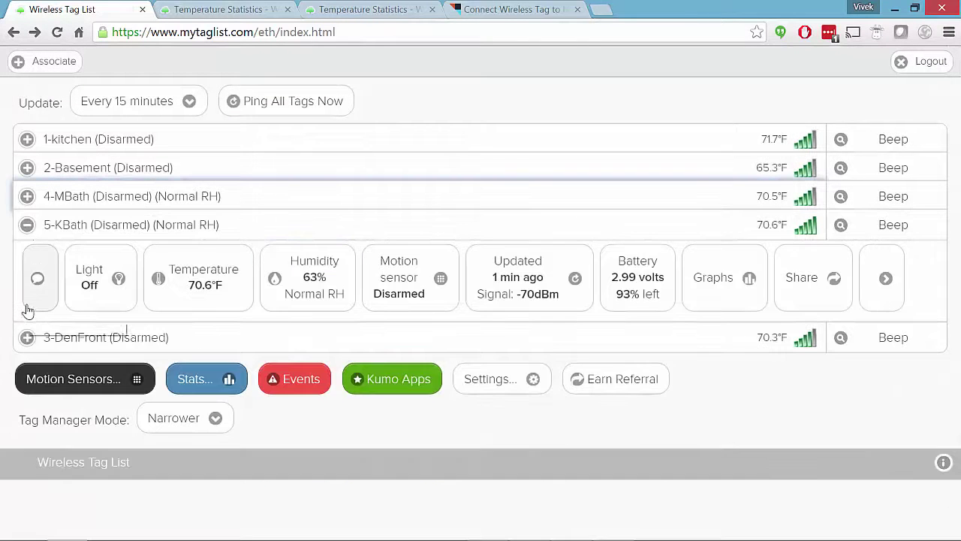
pyautogui.click(26, 224)
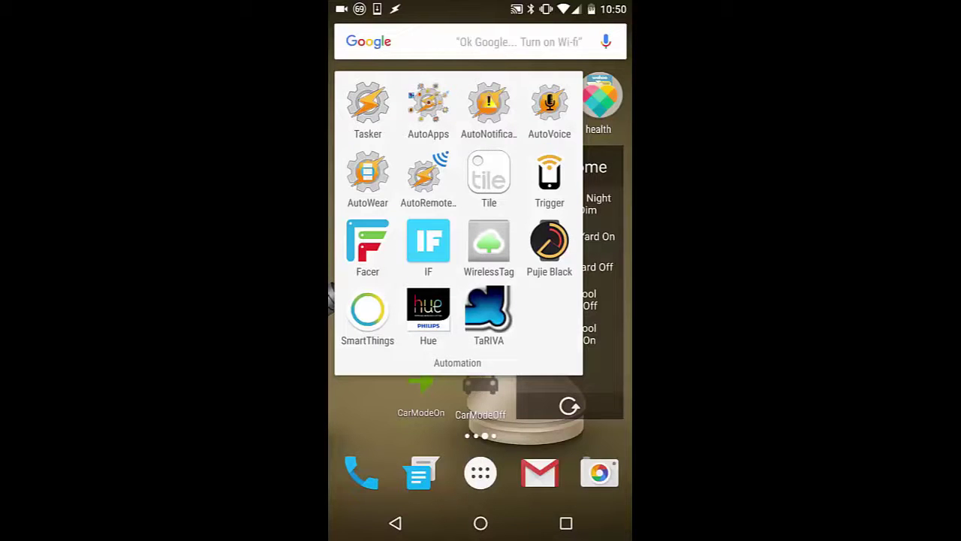
# - Open the WirelessTag app on the phone, expand the 5-KBath tag, and view its details and the available options
pyautogui.click(488, 242)
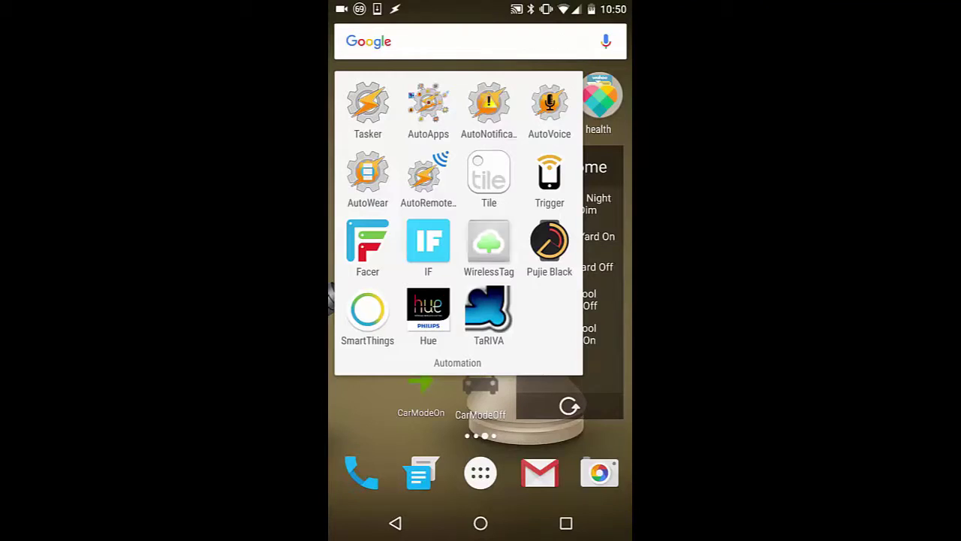
pyautogui.click(435, 232)
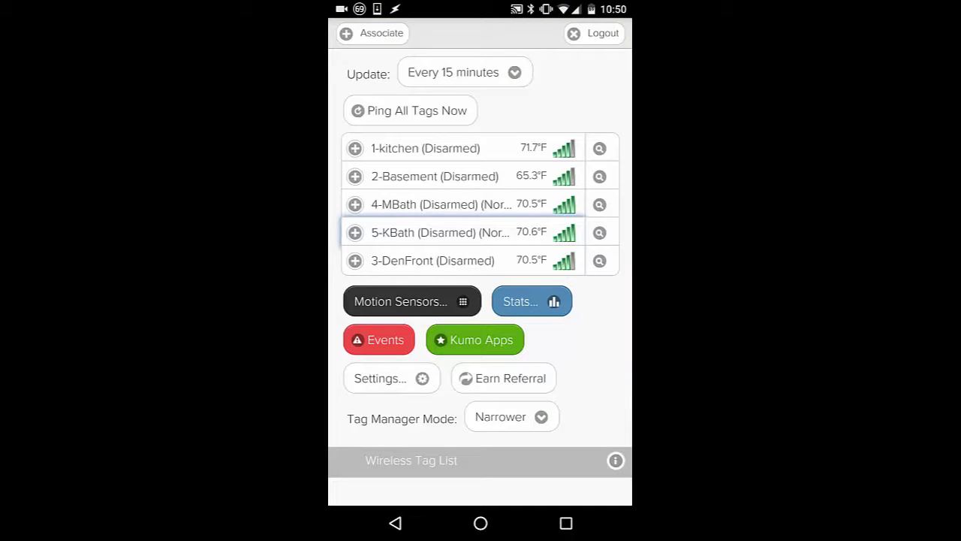
pyautogui.click(355, 232)
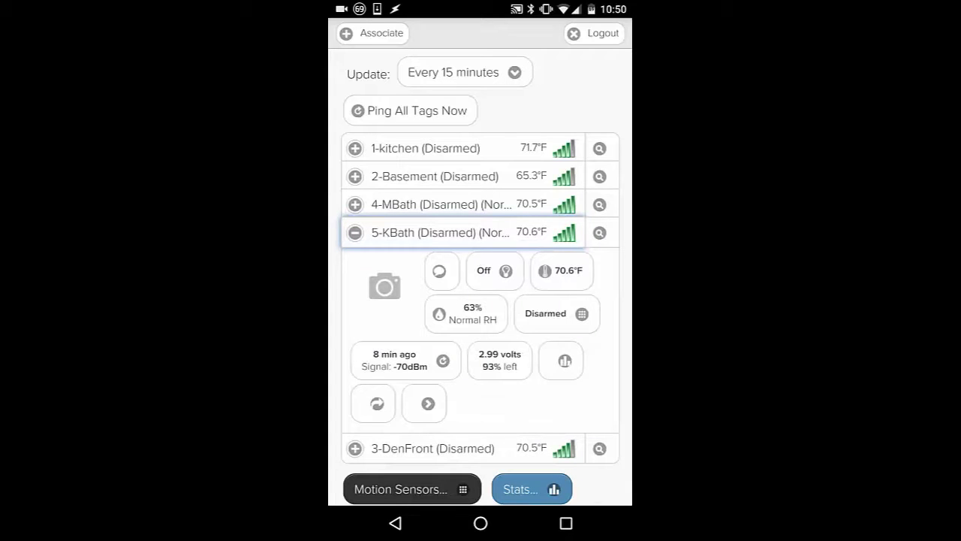
pyautogui.scroll(-5, 481, 300)
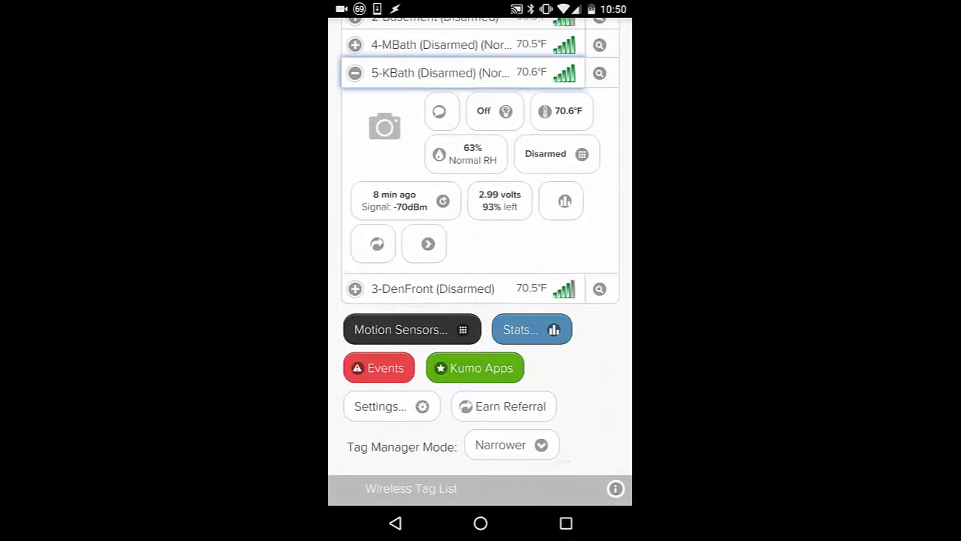